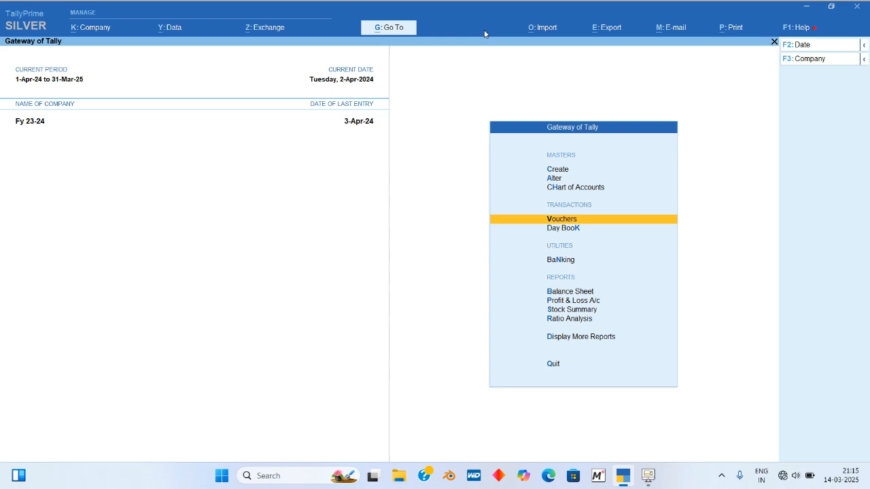
- Open the Account Books reports from Display More Reports
key(d)
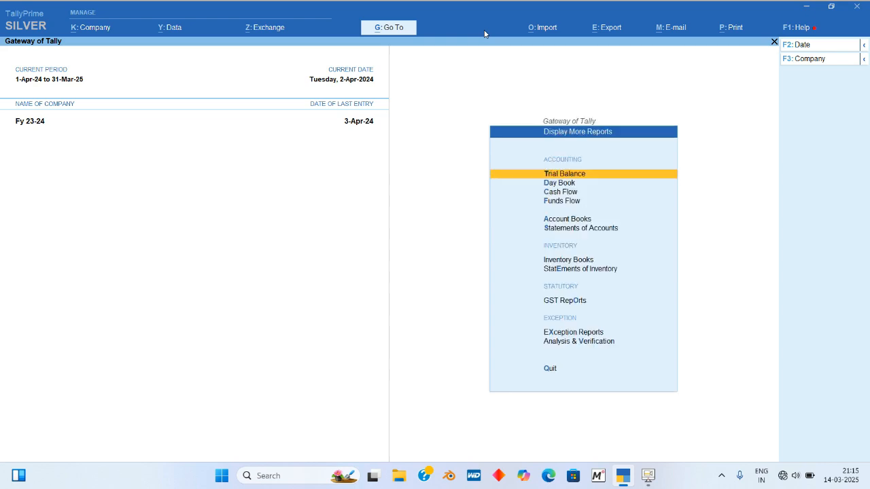
key(Down)
key(Down)
key(Down)
key(Down)
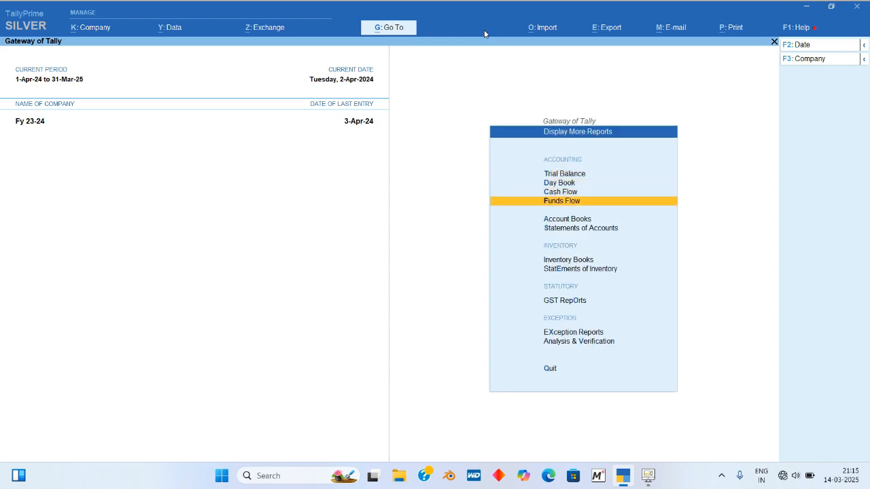
key(Return)
- Open the Sales Register and drill into April's list of sales vouchers
key(Down)
key(Down)
key(Down)
key(Down)
key(Down)
key(Down)
key(Down)
key(Down)
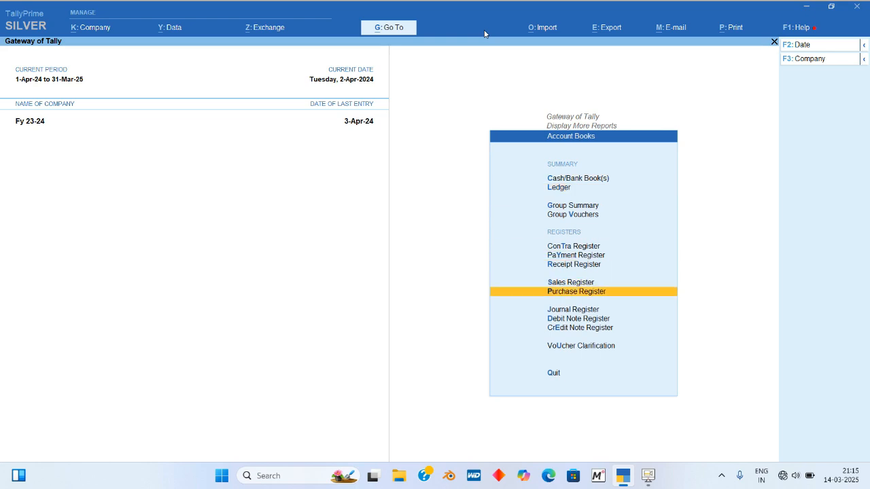
key(Up)
key(Return)
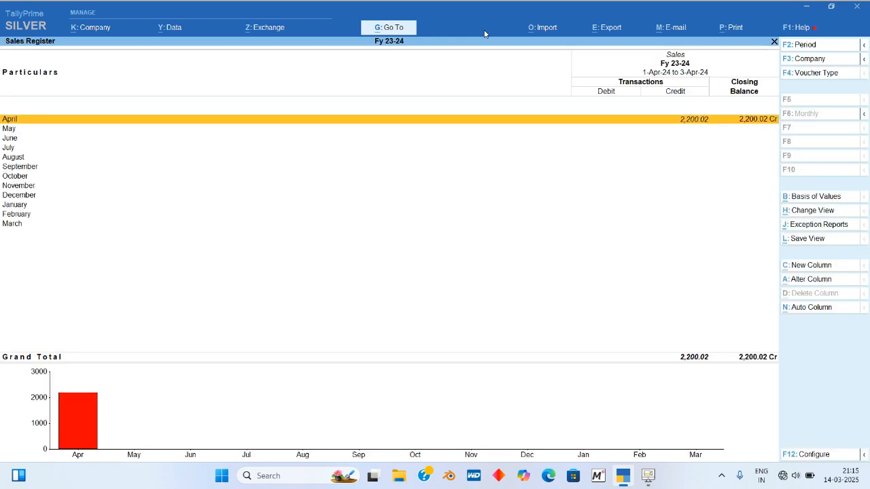
key(Return)
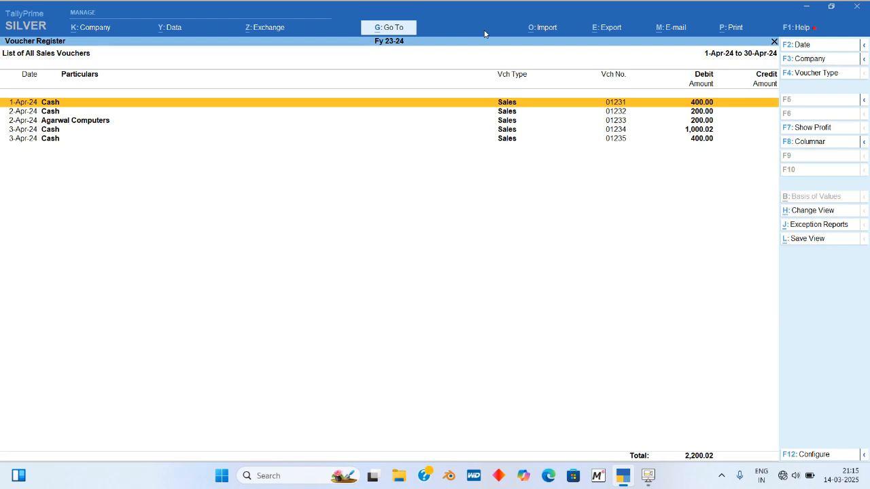
click(864, 45)
click(734, 65)
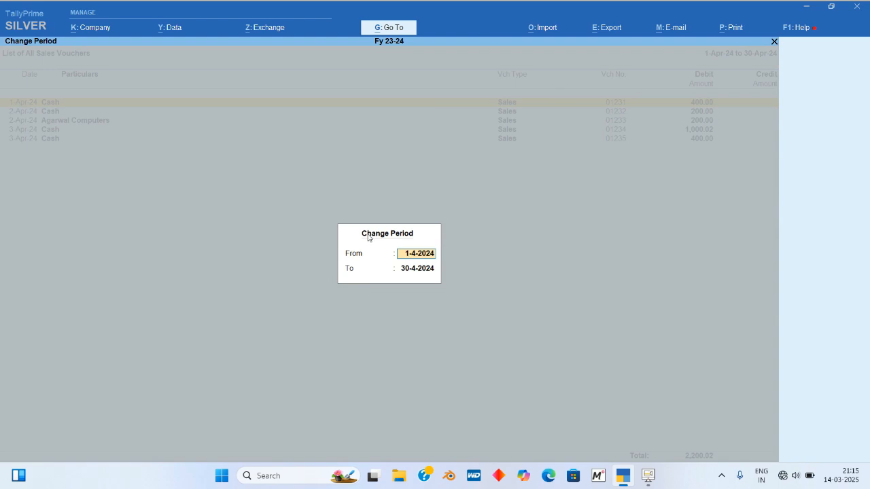
key(Escape)
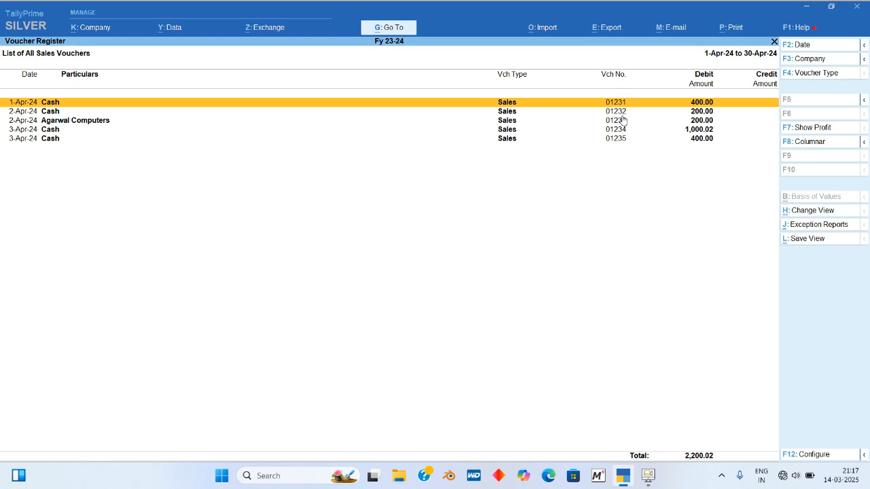
- Start a range filter on the sales vouchers with the condition Voucher Number equal to 01231
click(866, 455)
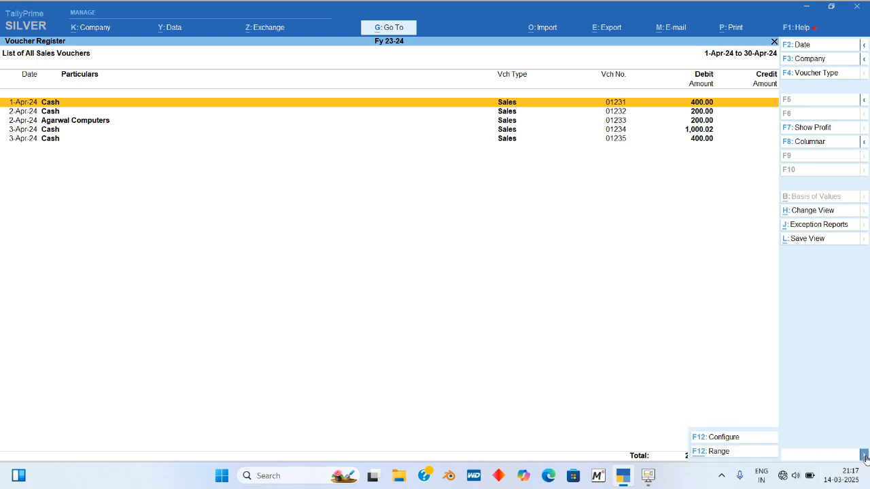
click(750, 453)
key(Return)
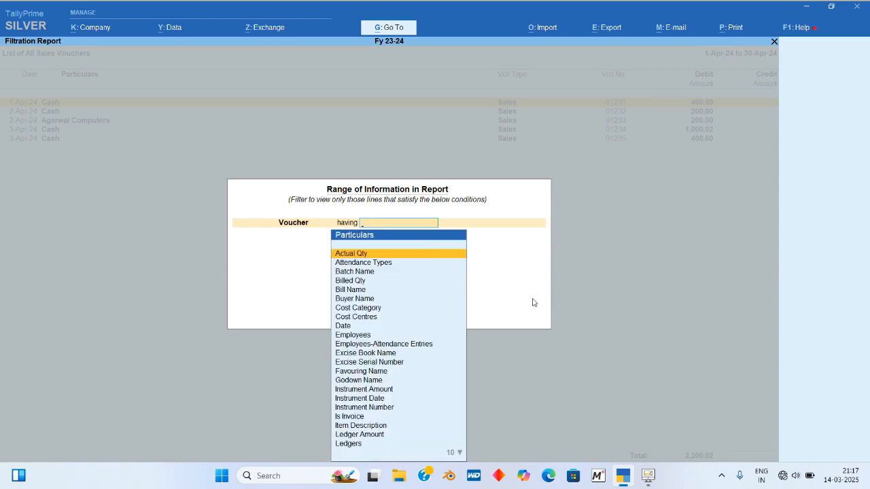
key(Down)
key(Down)
key(Down)
key(Down)
key(Down)
key(Down)
key(Down)
key(Down)
key(Down)
key(Down)
key(Down)
key(Down)
key(Down)
key(Down)
key(Down)
key(Down)
key(Down)
key(Down)
key(Down)
key(Down)
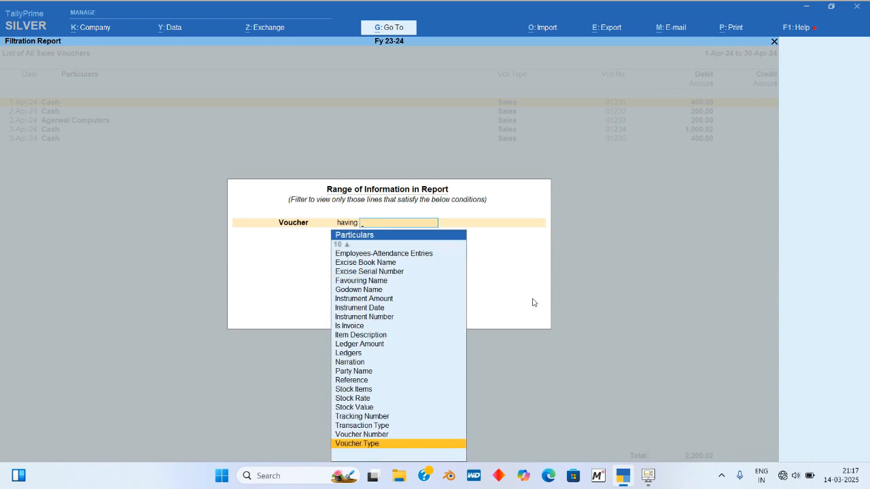
key(Up)
key(Return)
key(Down)
key(Down)
key(Down)
key(Down)
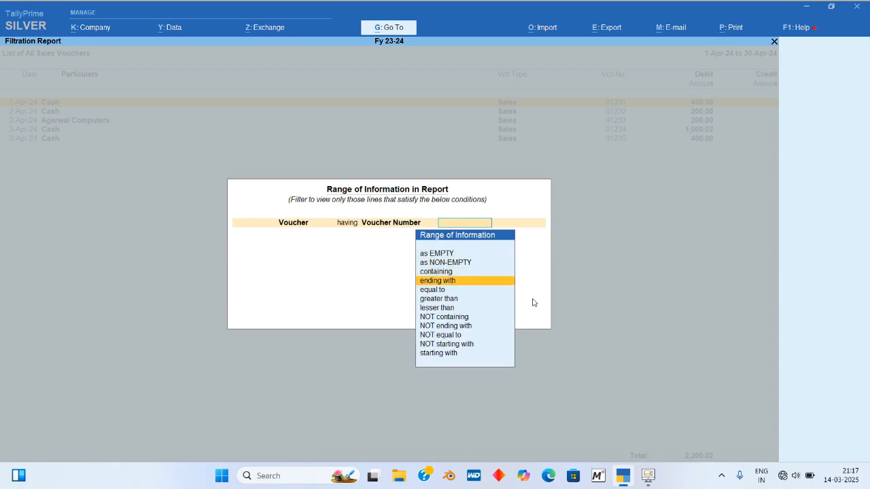
key(Return)
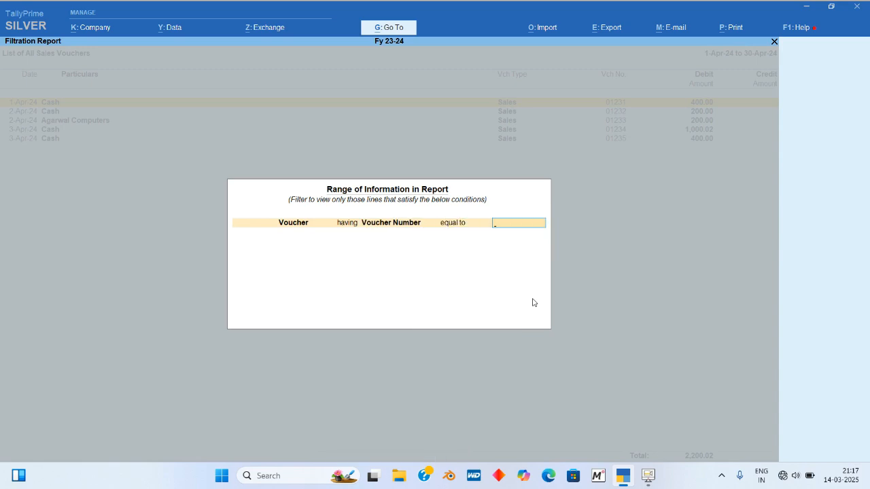
text(01231)
key(Return)
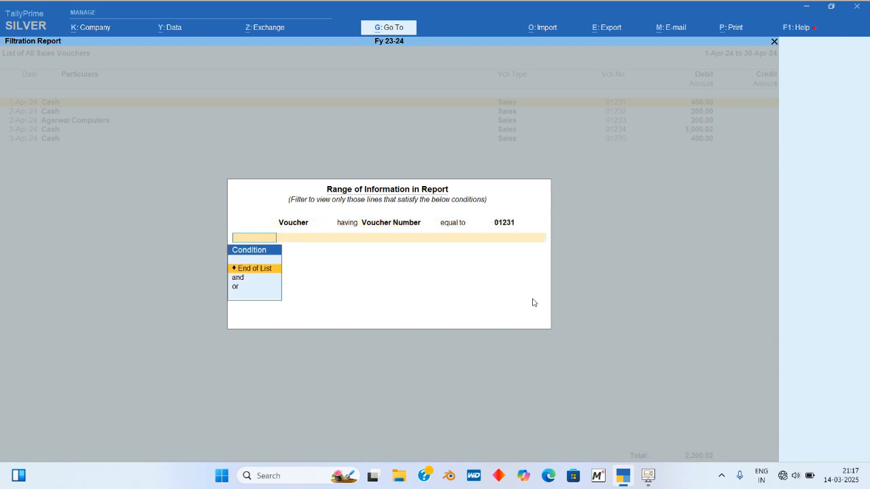
- Add an "or" condition for Voucher Number equal to 01235, end the condition list and apply the filter
key(Down)
key(Down)
key(Return)
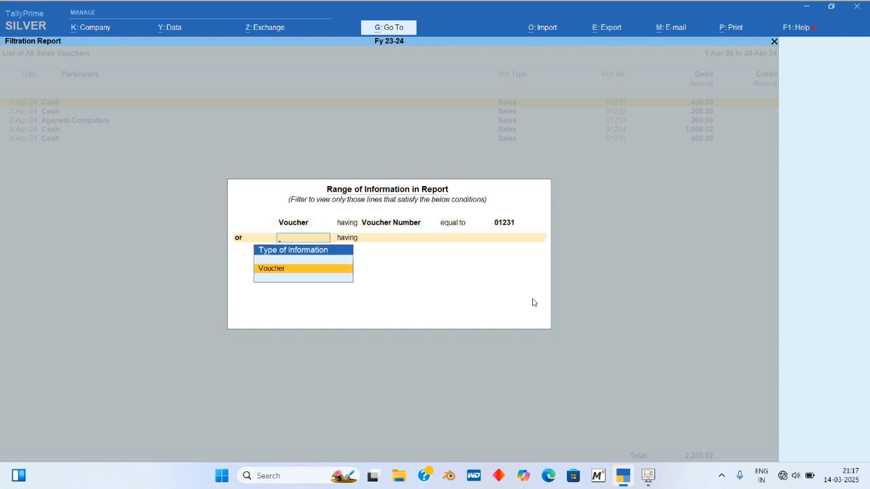
key(Return)
key(Return)
key(Escape)
key(Down)
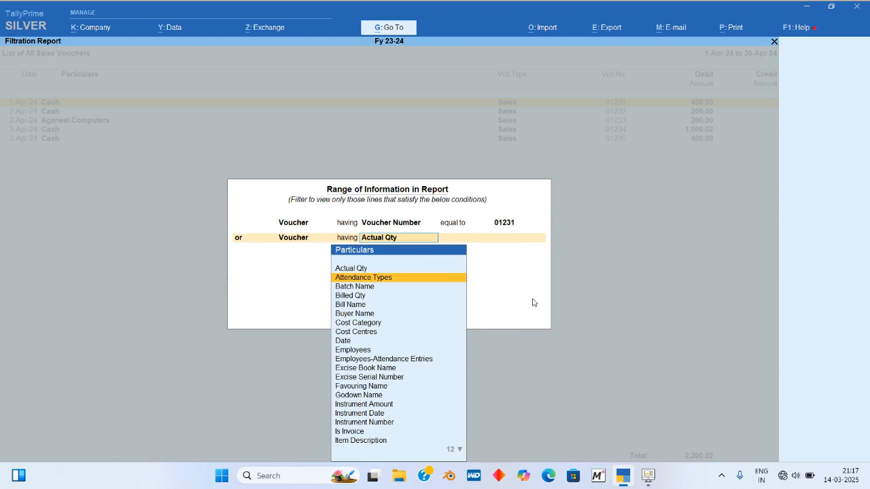
key(Down)
key(Down)
key(Down)
key(Down)
key(Down)
key(Down)
key(Down)
key(Down)
key(Down)
key(Down)
key(Down)
key(Down)
key(Down)
key(Down)
key(Down)
key(Down)
key(Down)
key(Down)
key(Down)
key(Down)
key(Up)
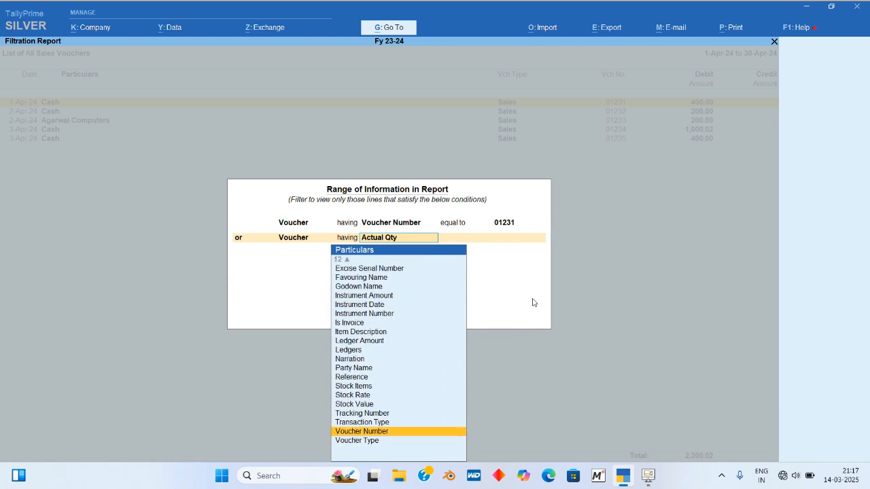
key(Return)
text(e)
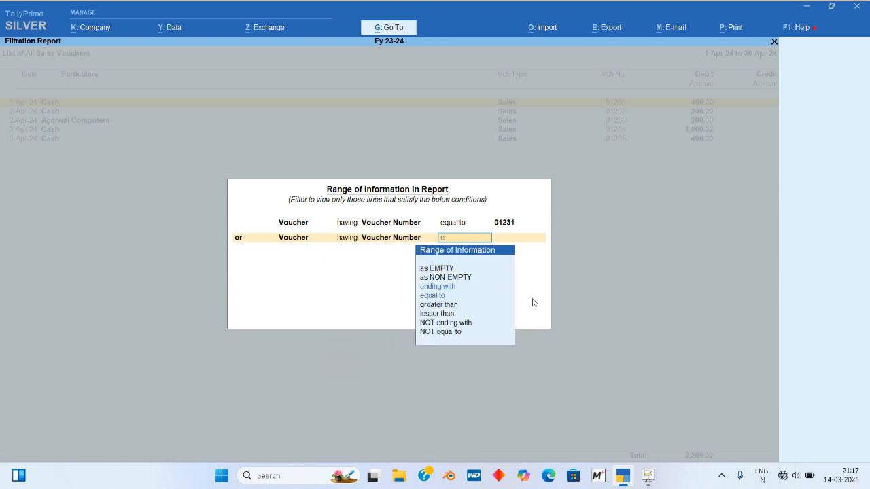
key(Down)
key(Down)
key(Return)
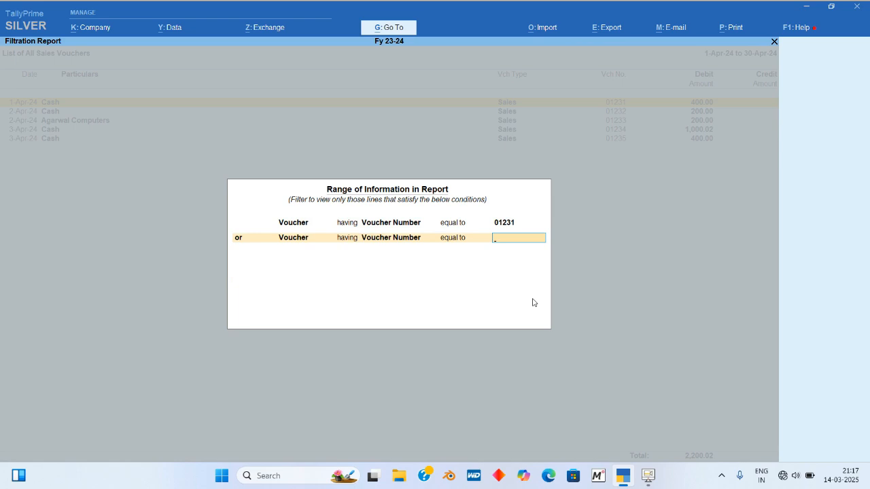
text(01)
text(235)
key(Return)
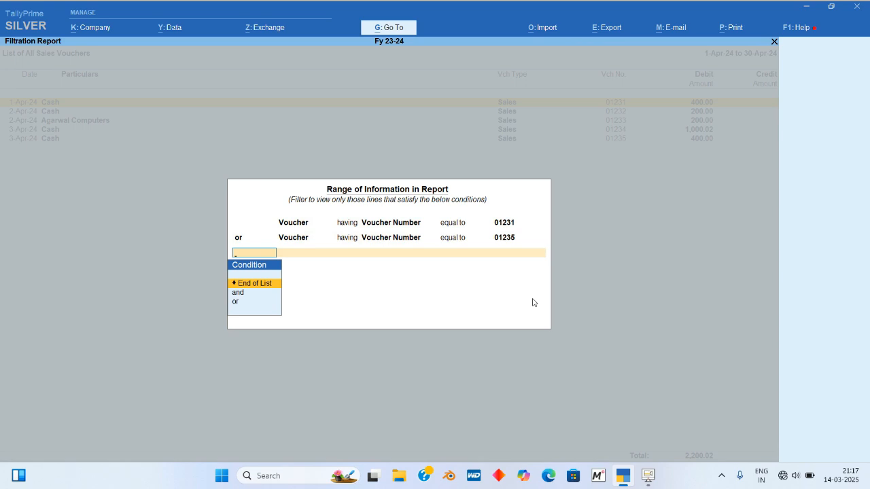
key(Return)
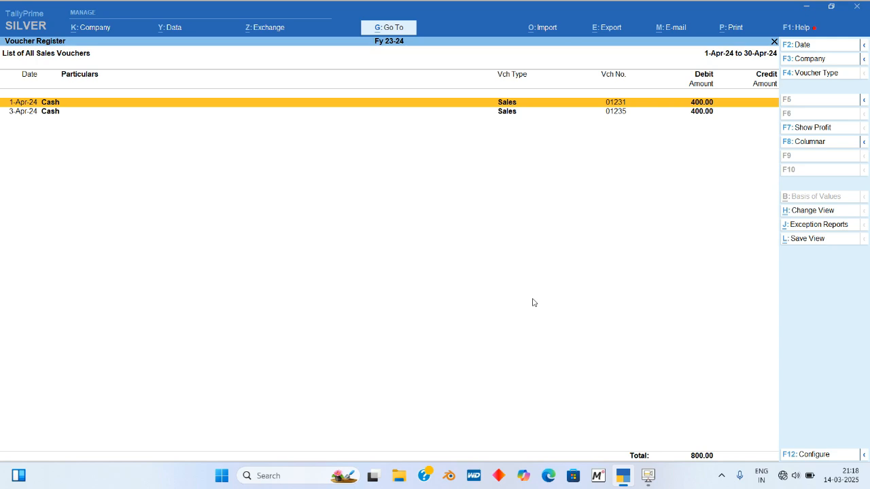
- Leave the filtered sales voucher list, return to the Gateway of Tally and open the Stock Summary
key(Escape)
key(Escape)
key(Escape)
key(Escape)
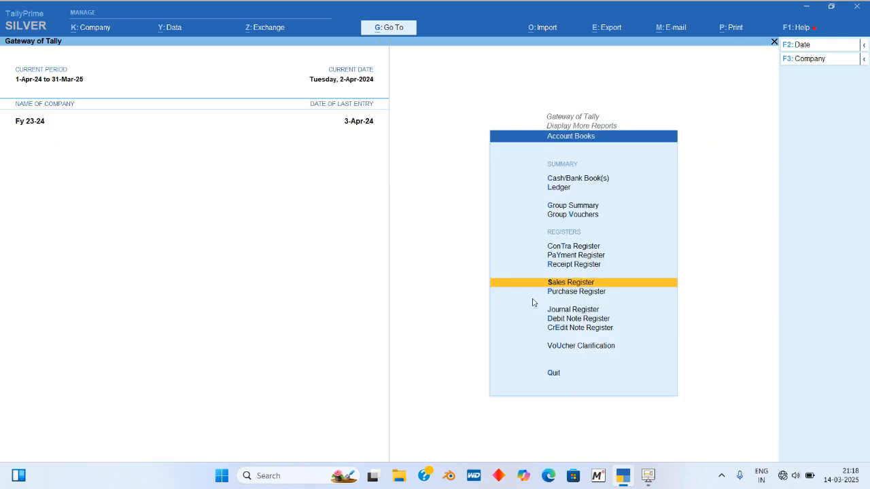
key(Escape)
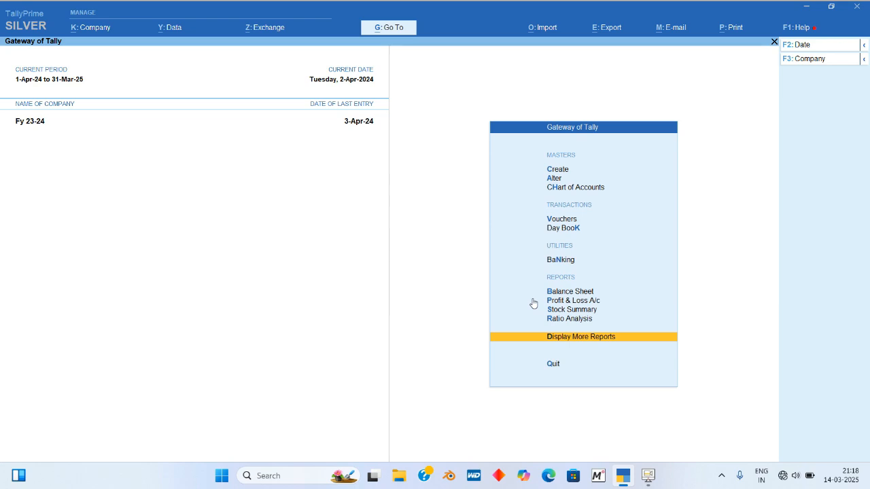
key(Up)
key(Up)
key(Return)
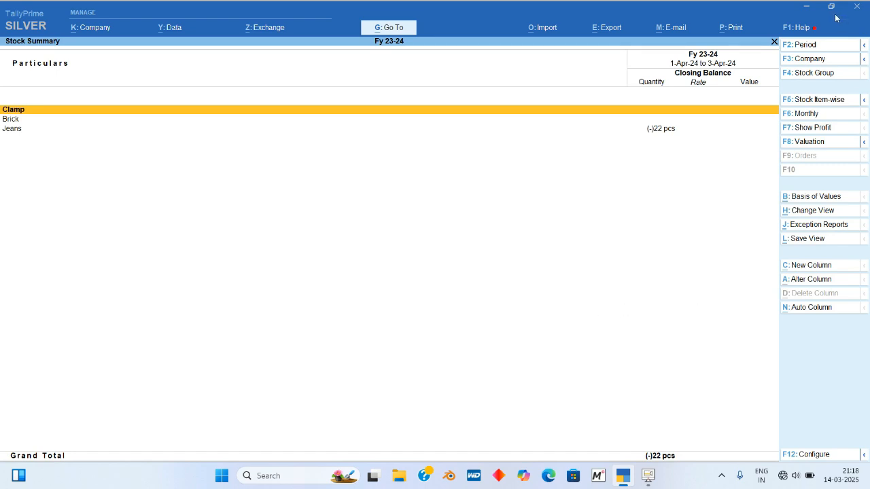
- View the monthly summary of the Jeans stock item, and return to the Stock Summary
key(F2)
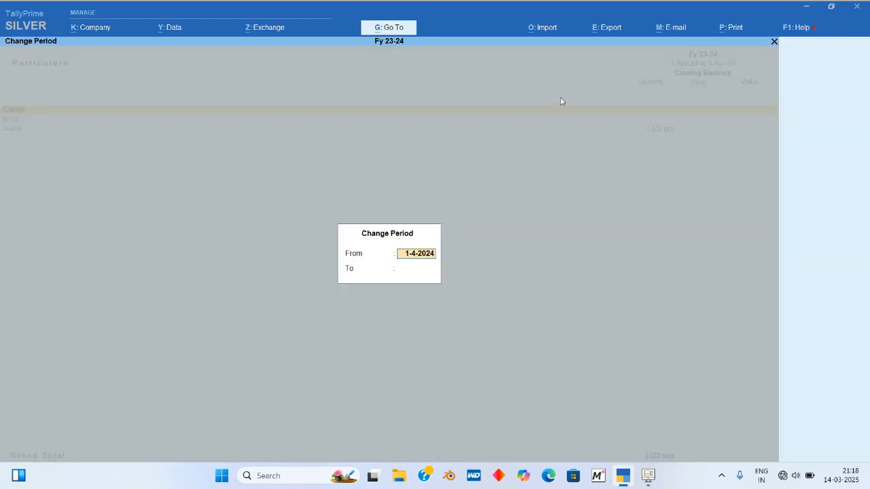
key(Escape)
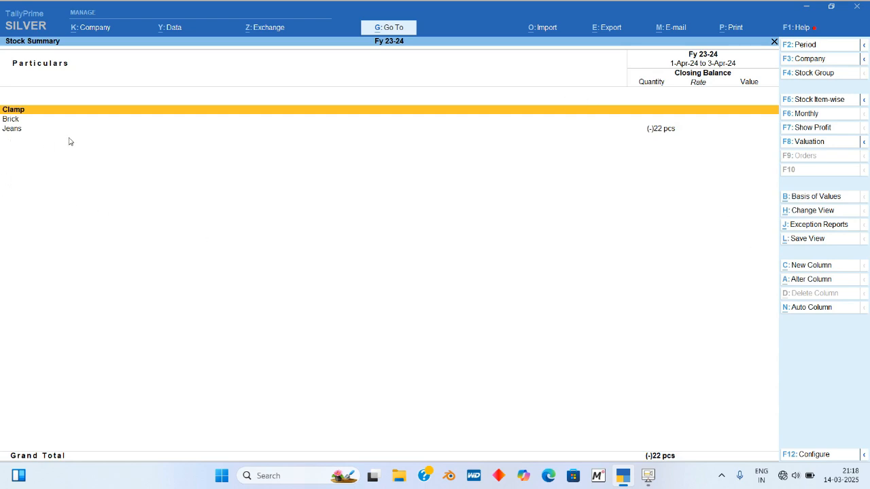
key(Down)
key(Down)
key(Return)
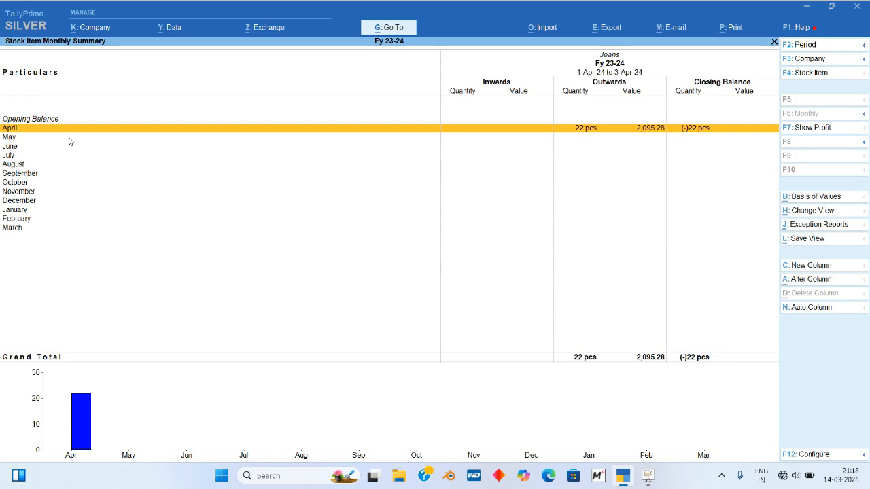
key(Escape)
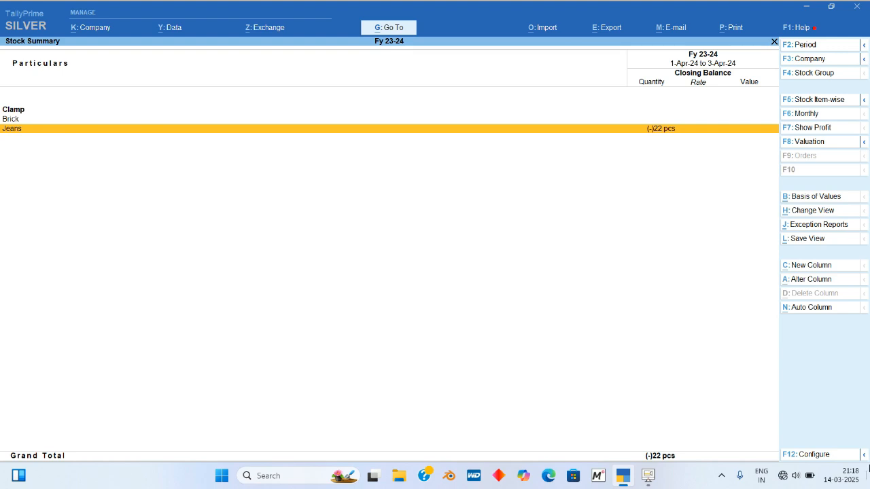
- Start a value filter on the Stock Summary using vouchers with Voucher Number equal to 01231
click(865, 460)
click(727, 452)
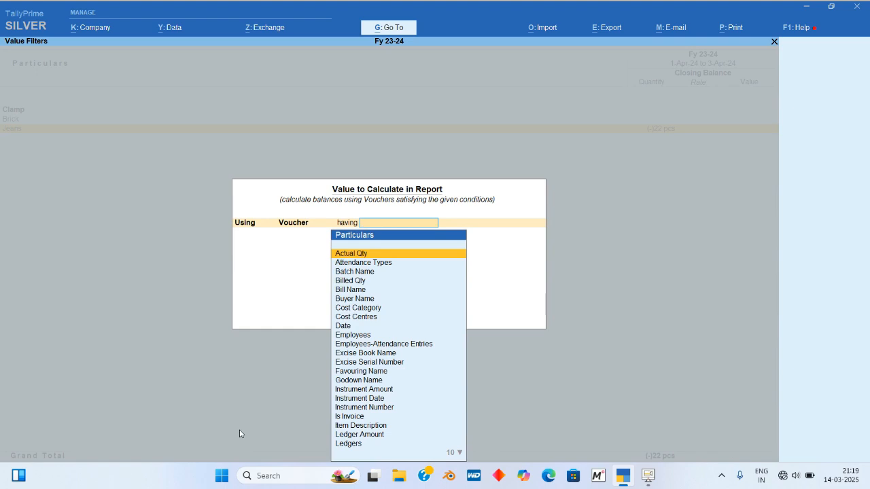
key(Down)
key(Down)
key(Down)
key(Down)
key(Down)
key(Down)
key(Down)
key(Down)
key(Down)
key(Down)
key(Down)
key(Down)
key(Down)
key(Down)
key(Down)
key(Down)
key(Down)
key(Down)
key(Down)
key(Down)
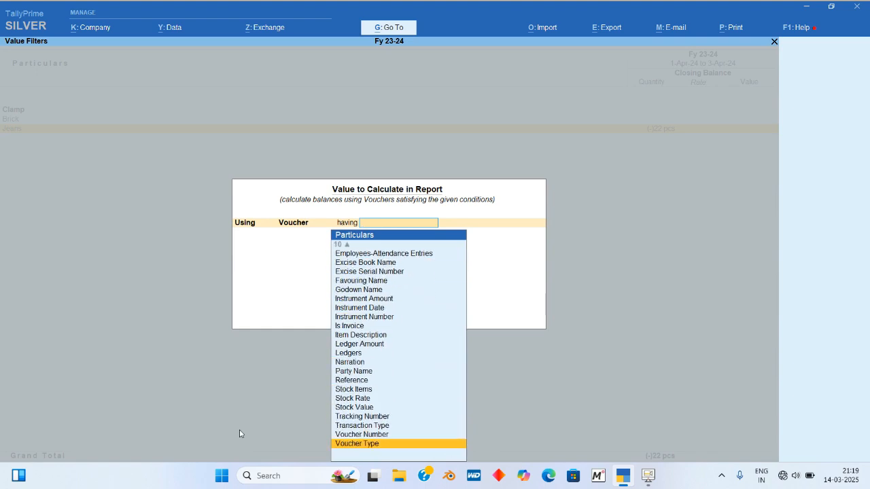
key(Up)
key(Return)
key(Down)
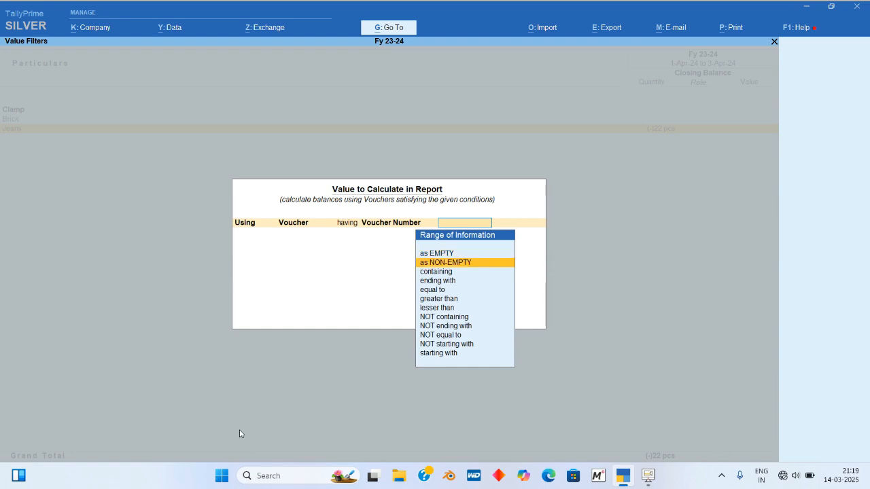
key(Down)
key(Down)
key(Down)
key(Return)
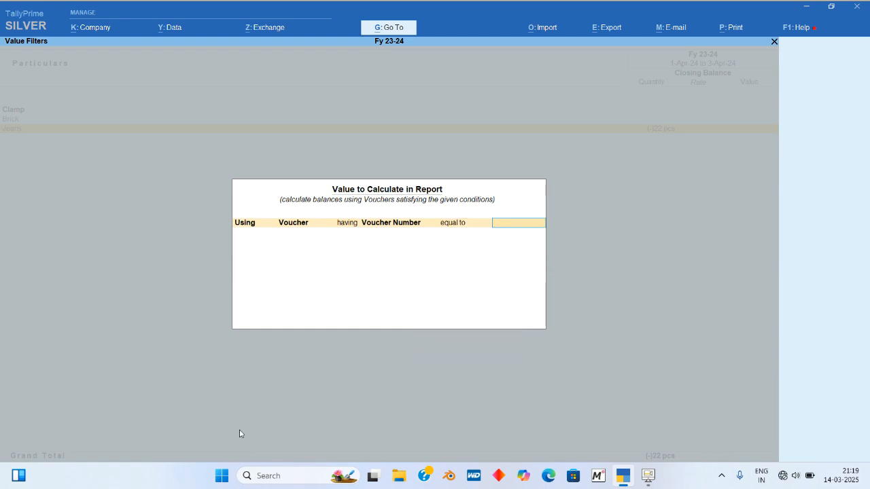
text(01231)
key(Return)
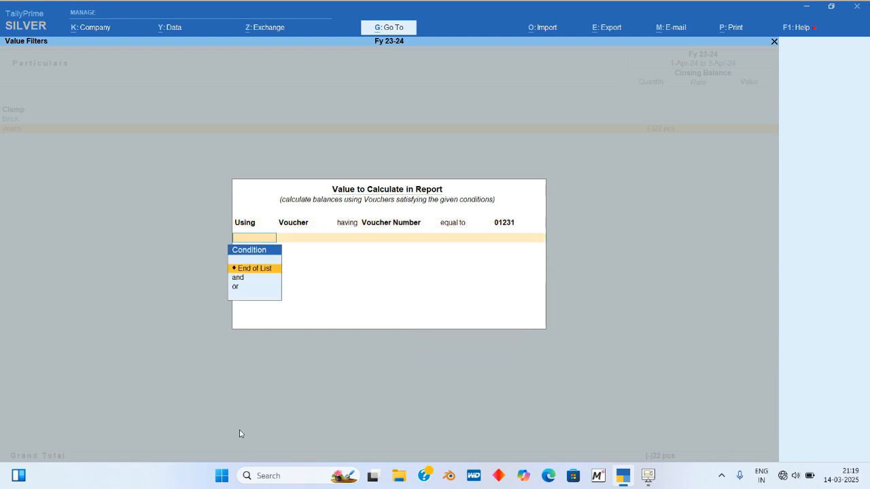
- Add an "or" condition on Voucher Number to the Stock Summary value filter
key(Down)
key(Down)
key(Return)
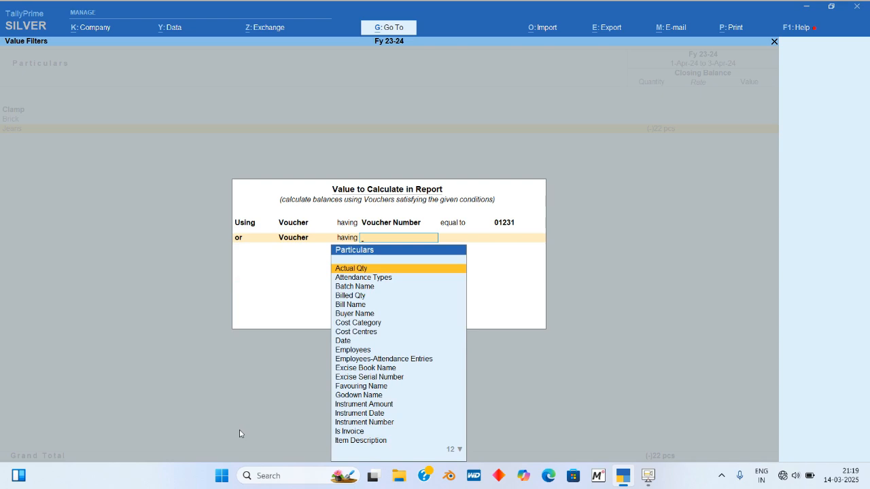
text(vou)
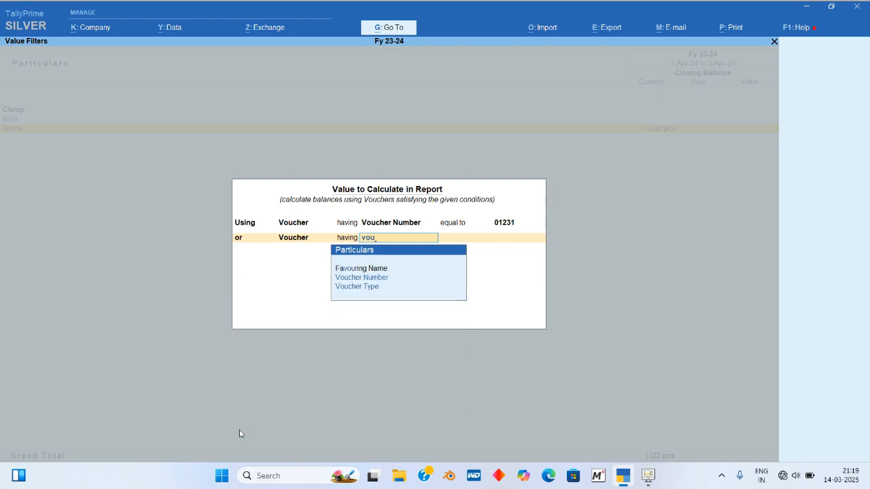
key(Down)
key(Up)
key(Return)
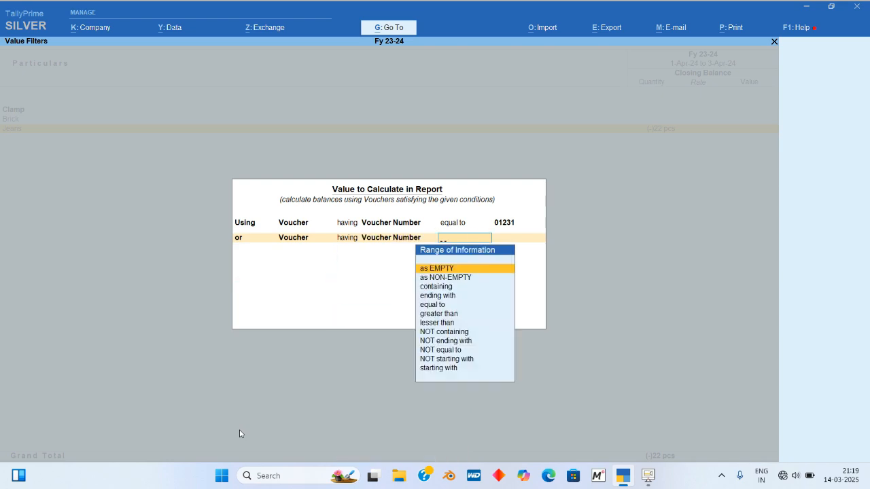
- Set the second condition to equal to 01235, end the condition list and apply the value filter
text(eq)
key(Return)
text(0)
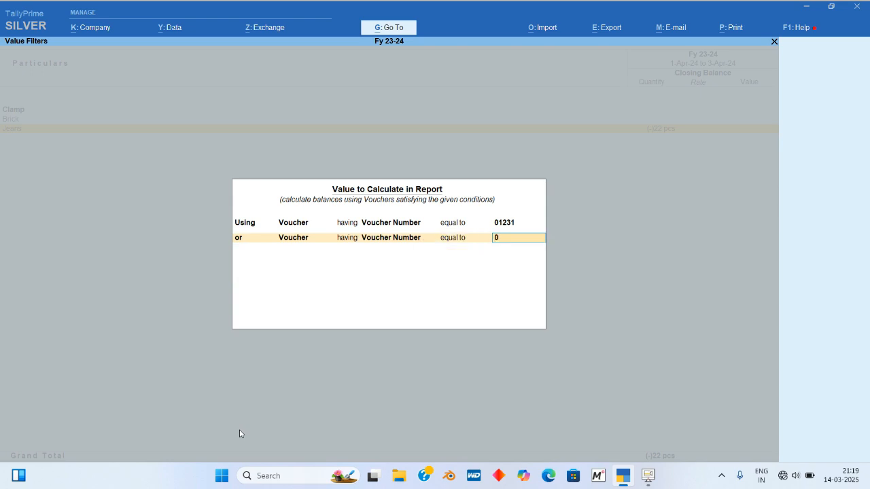
text(1235)
key(Return)
key(Return)
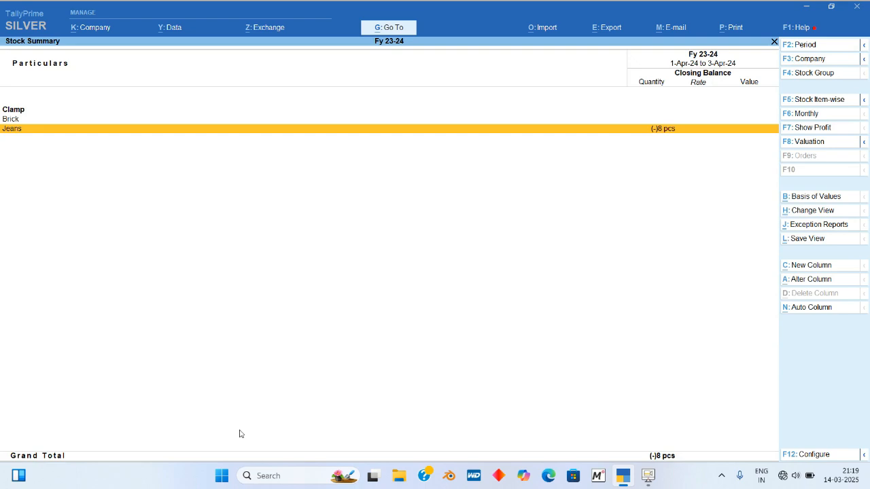
- Drill down from Jeans through its April vouchers to sales voucher 01231, and return to the Stock Summary
key(Return)
key(Return)
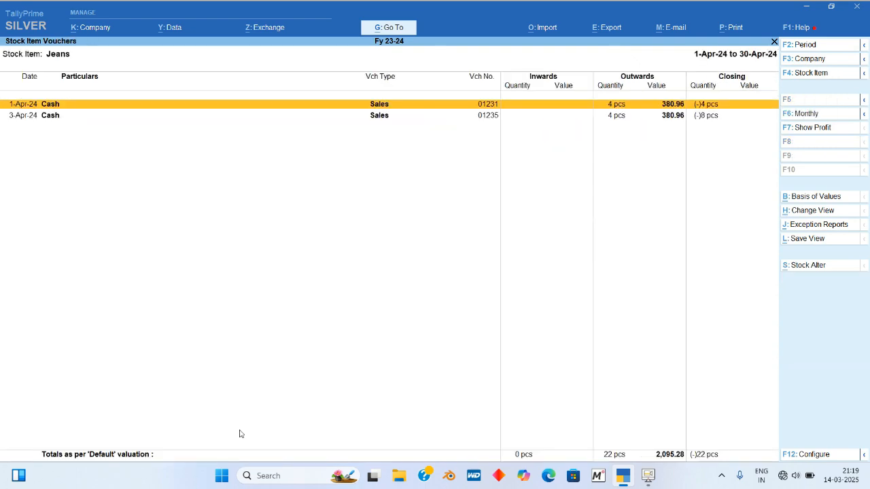
key(Return)
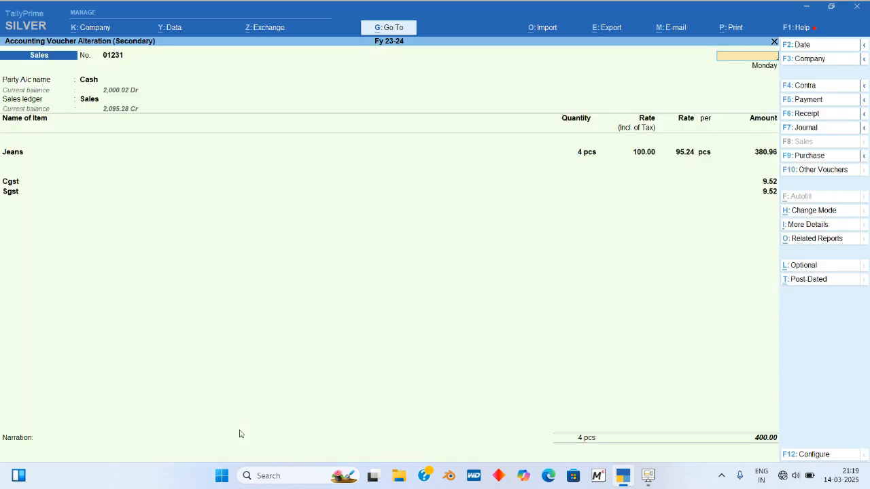
key(Escape)
key(Escape)
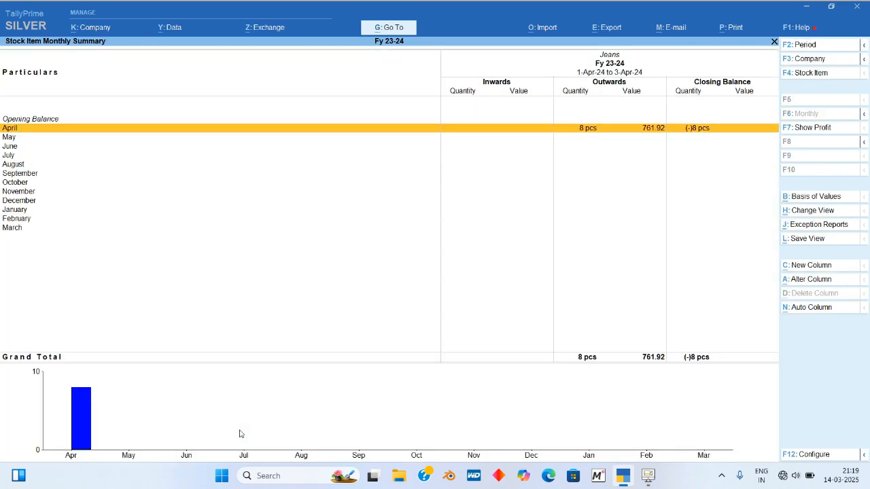
key(Escape)
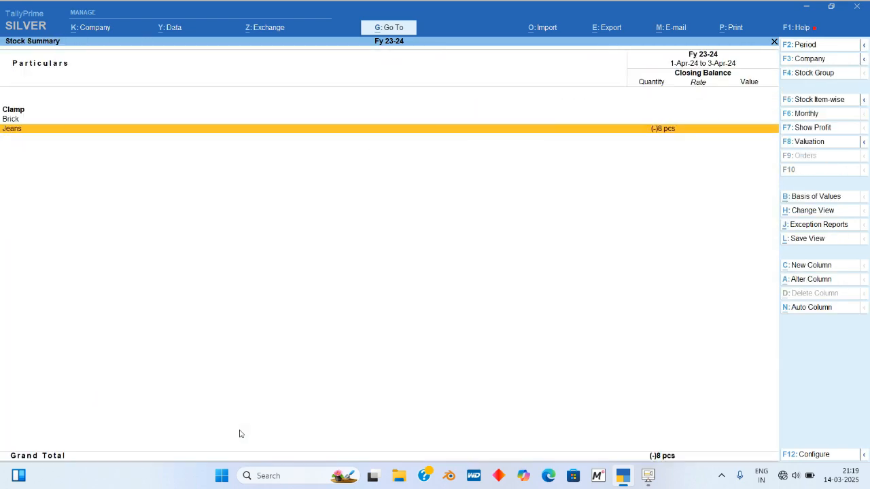